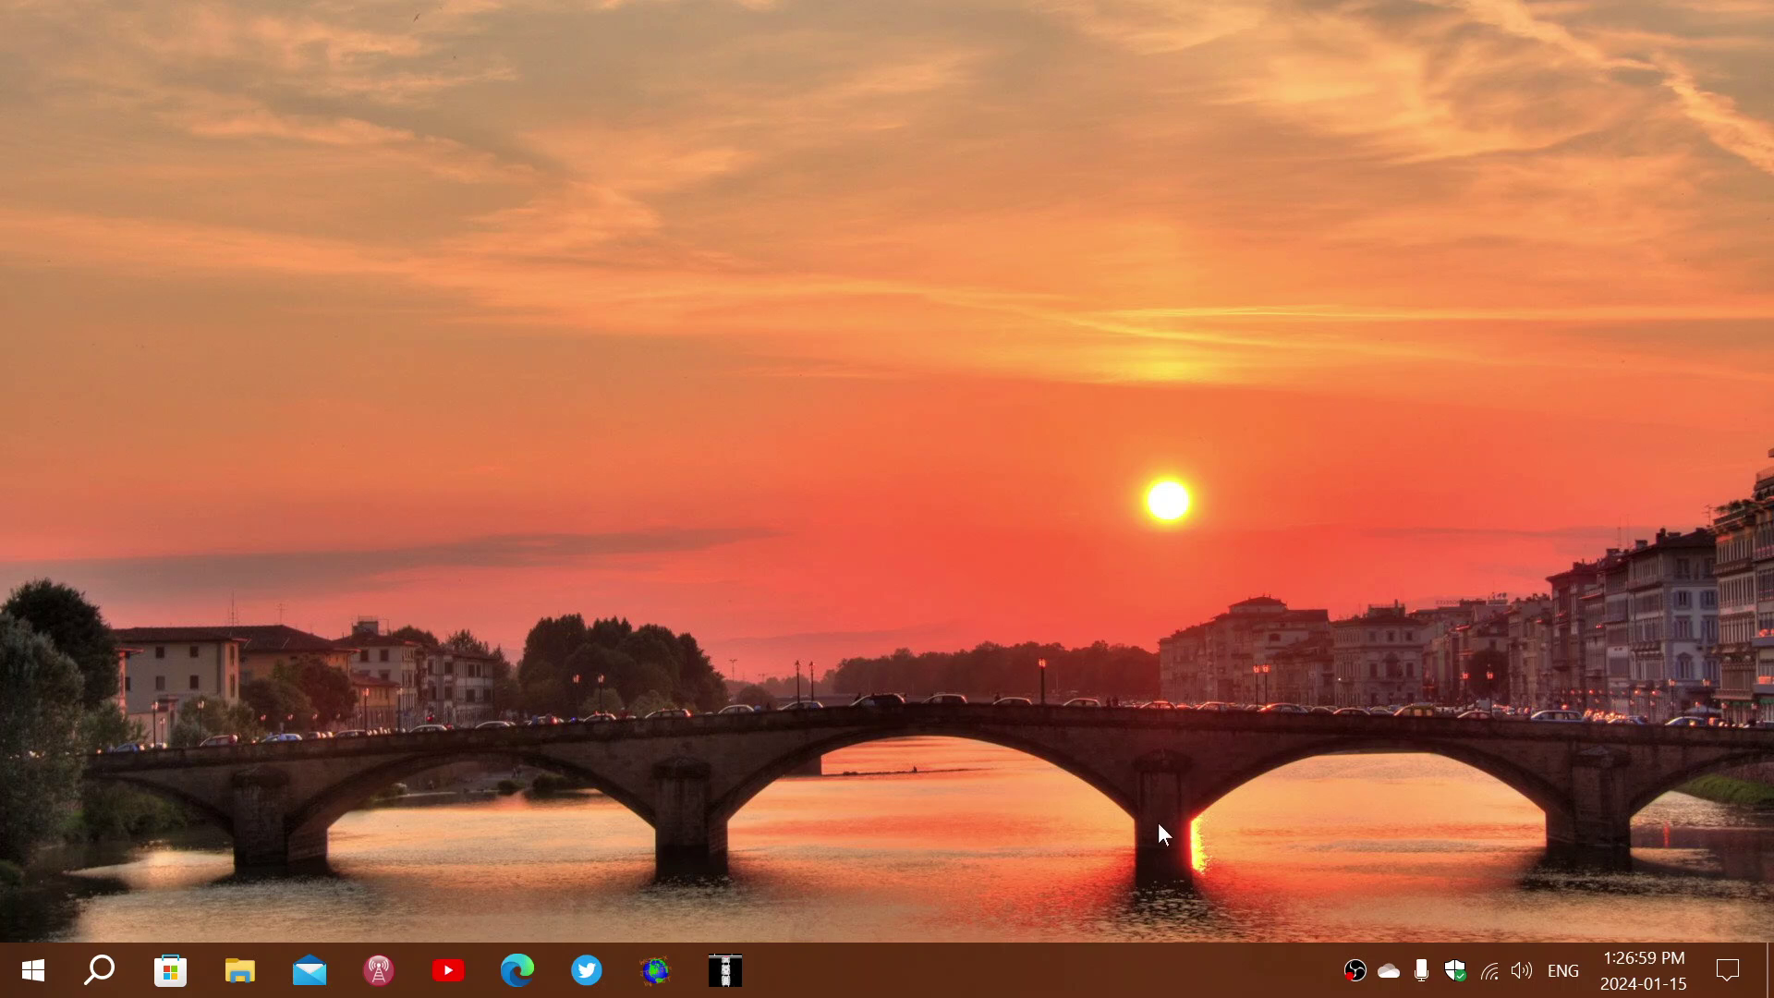
# Go from the Start menu to Settings > Update & Security > Windows Insider Program.
pyautogui.click(33, 974)
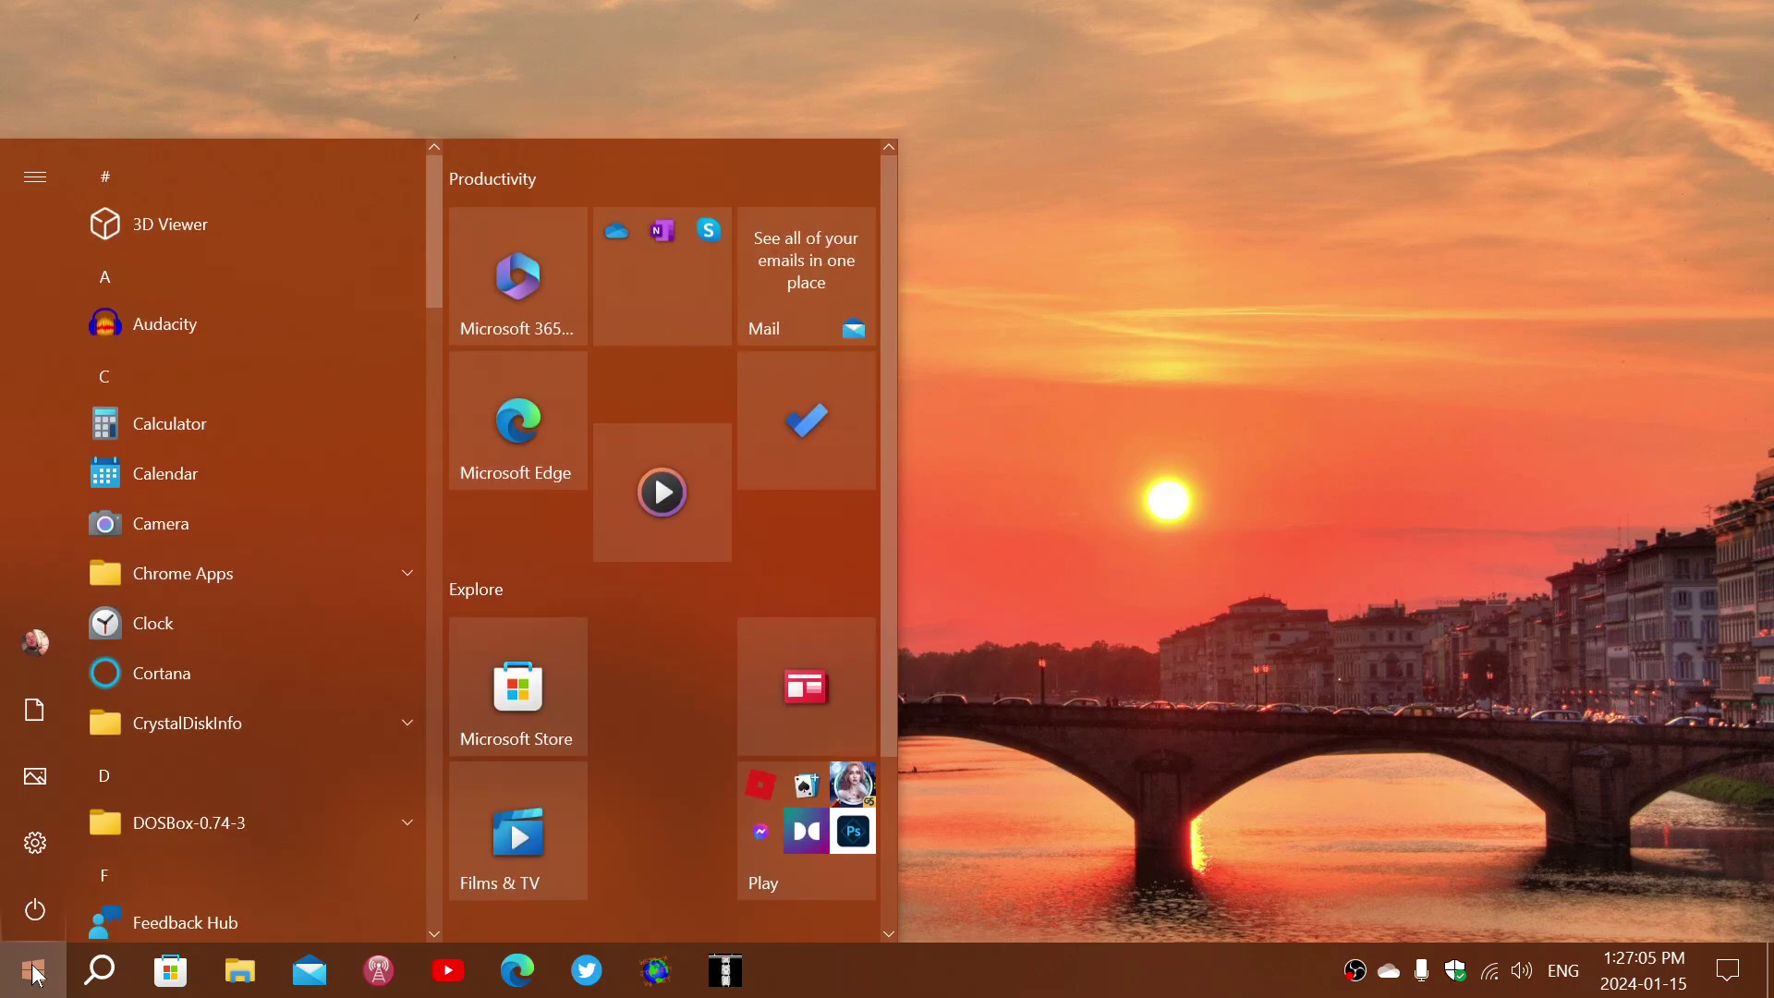
pyautogui.moveTo(36, 776)
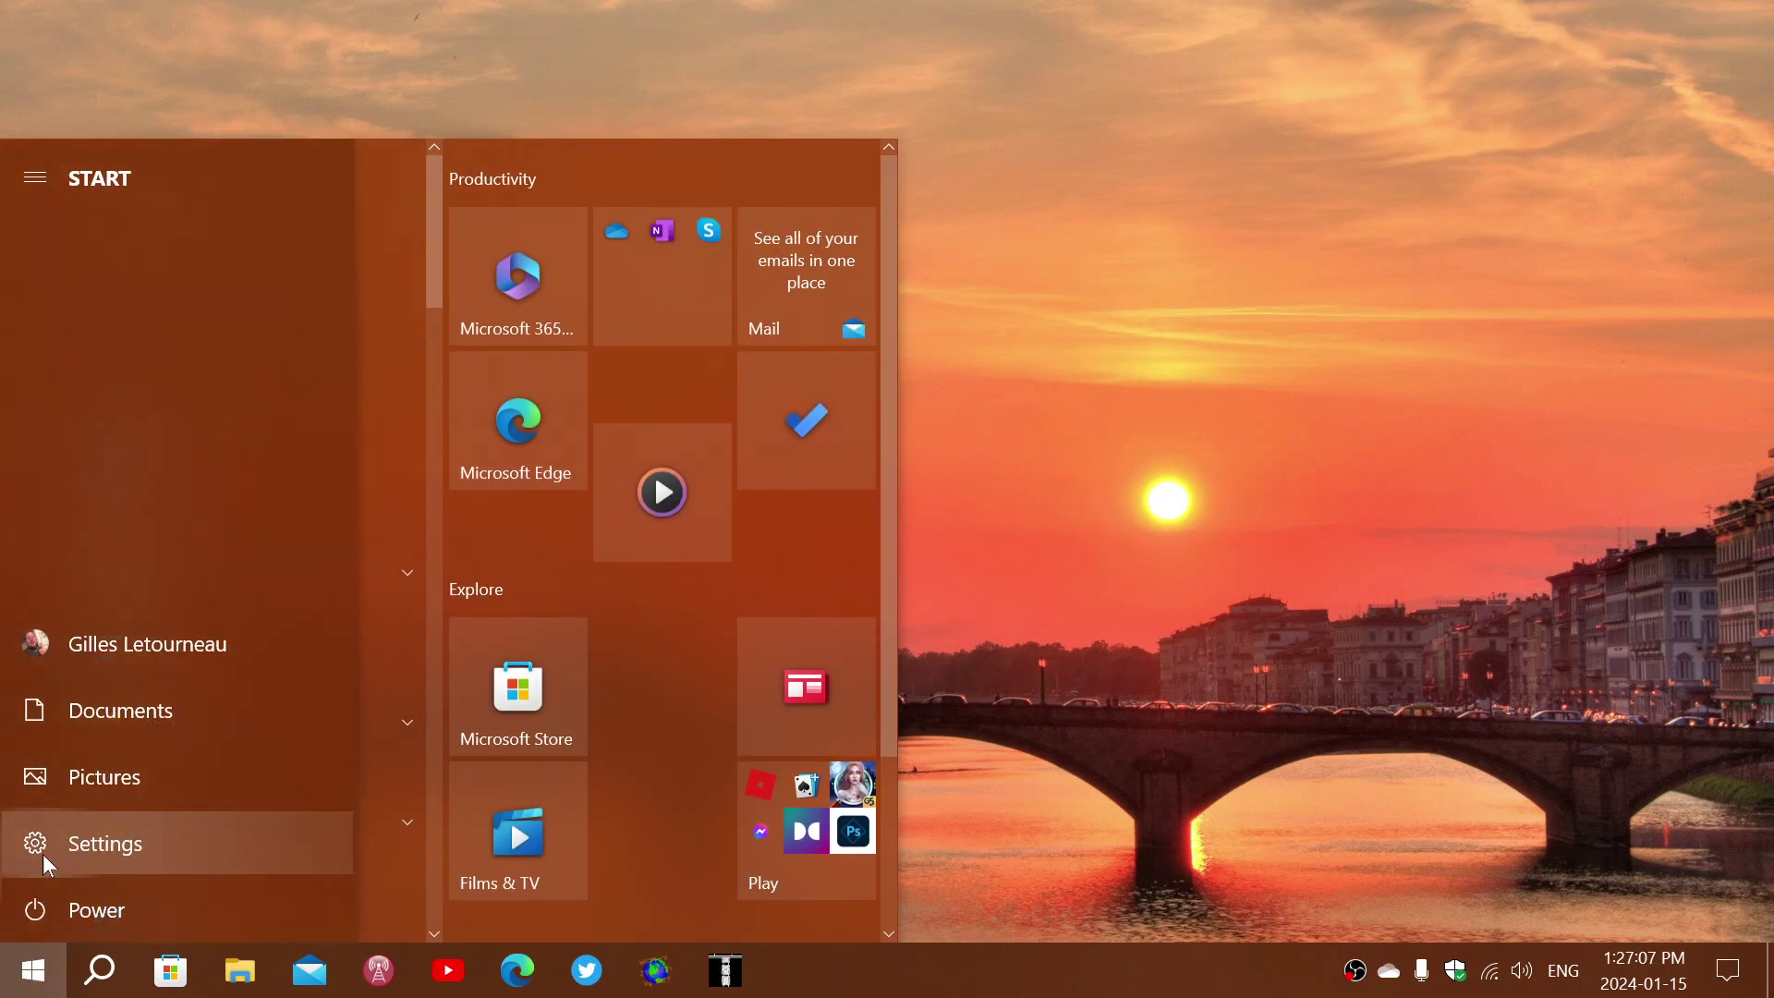
pyautogui.click(42, 854)
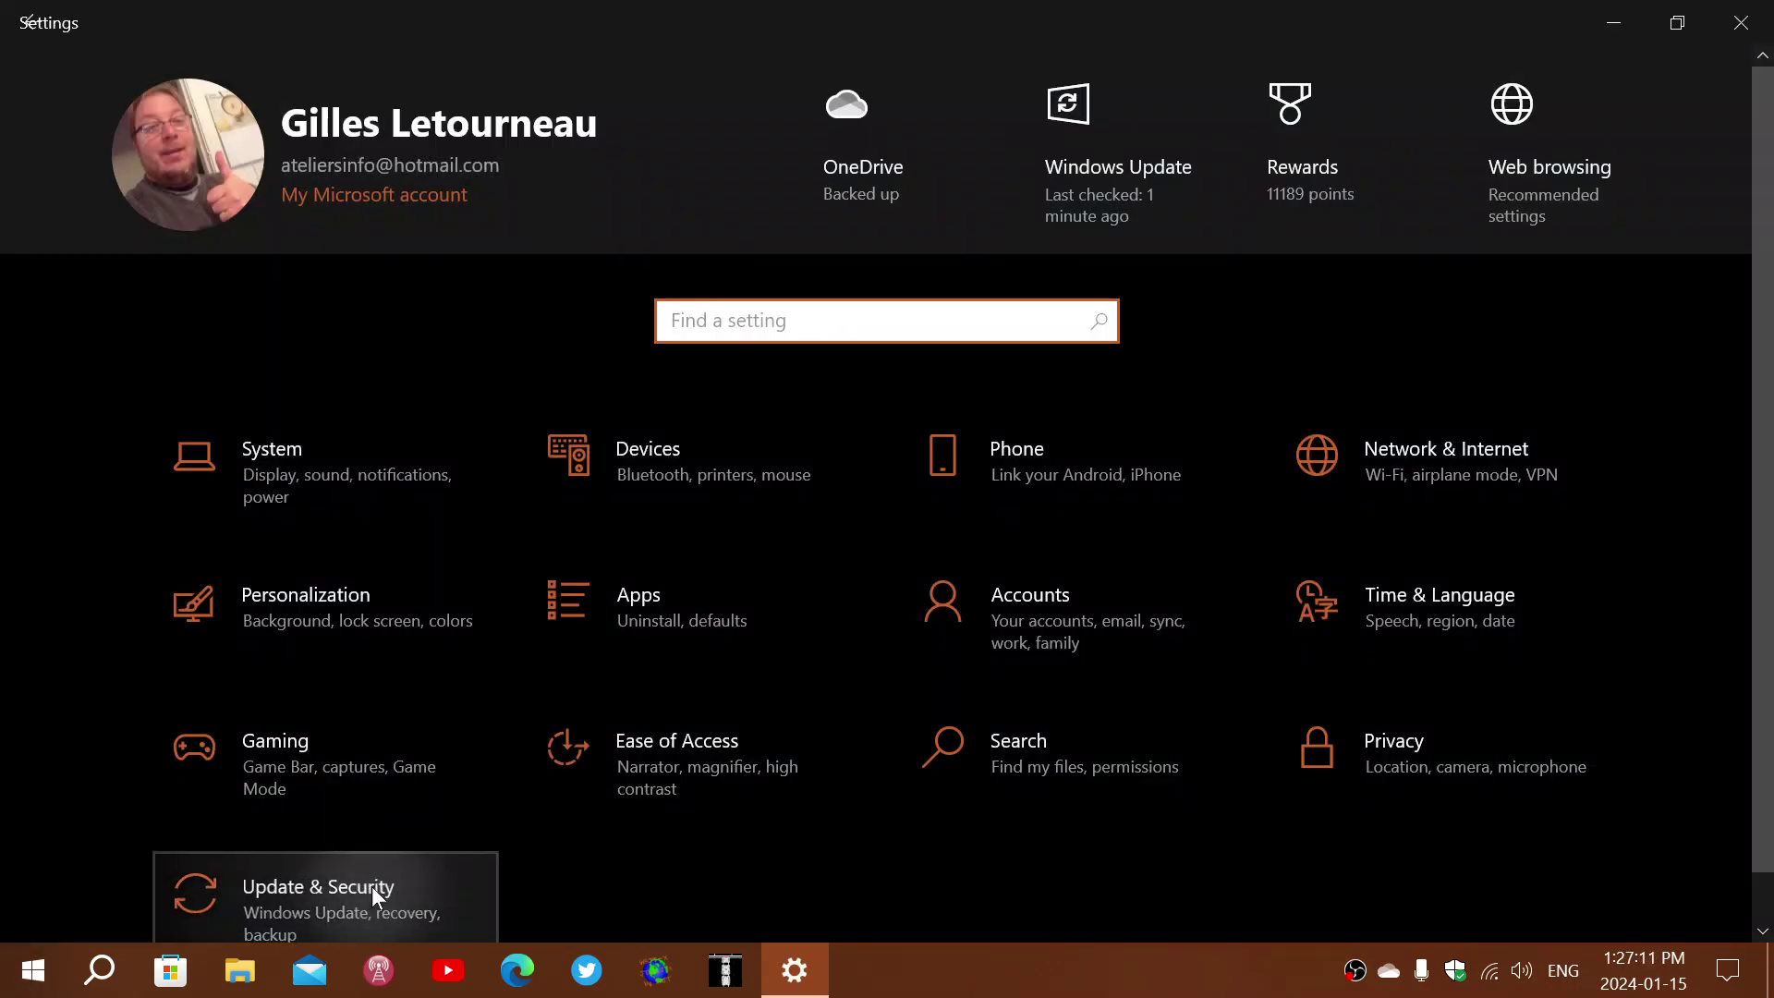
pyautogui.click(371, 885)
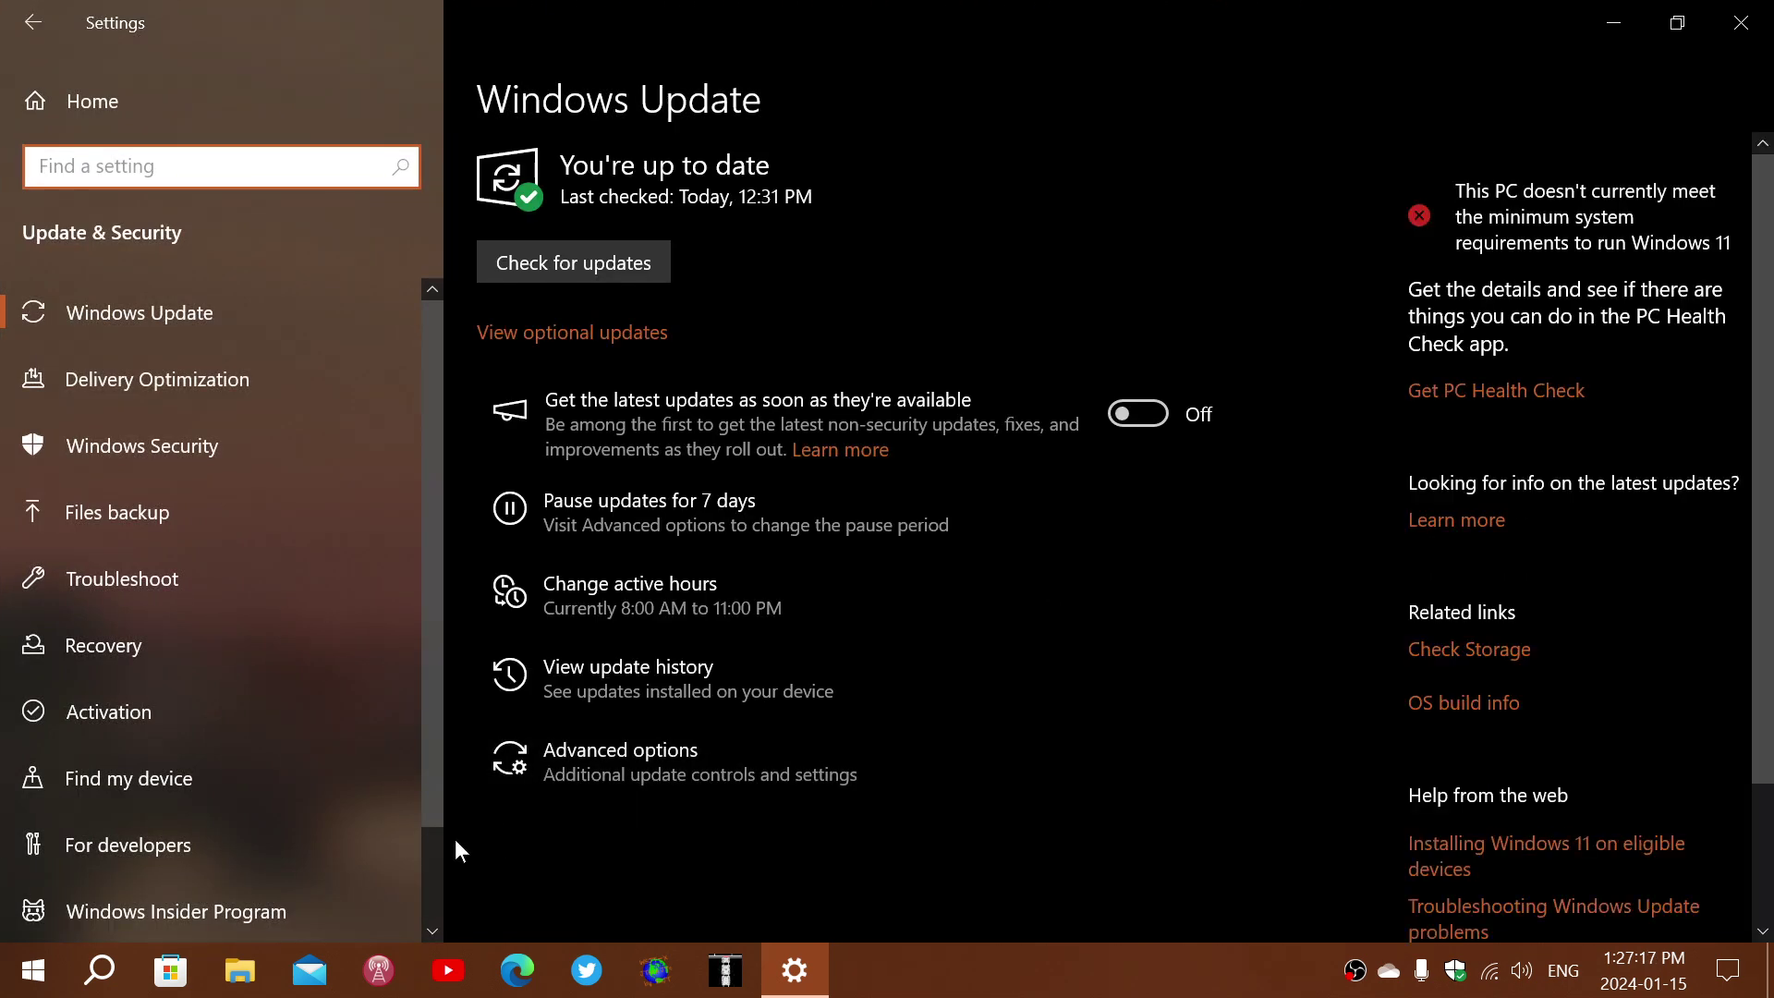
pyautogui.click(333, 900)
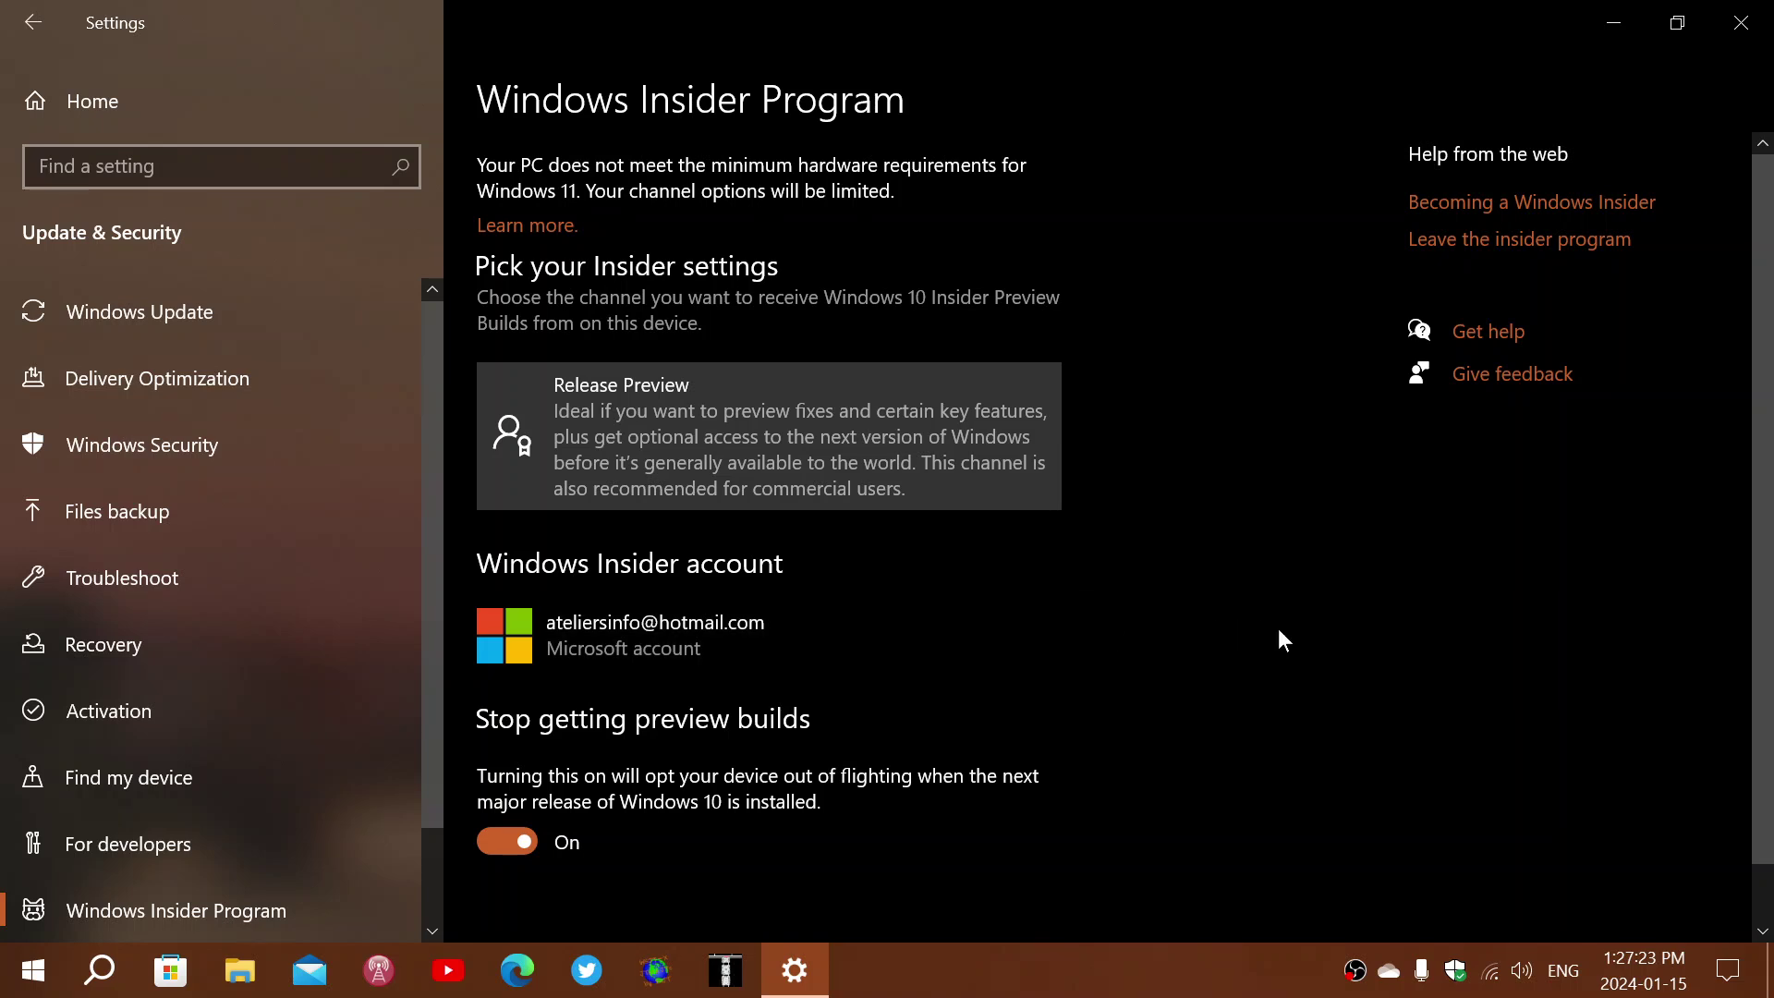
pyautogui.scroll(-1, 1149, 626)
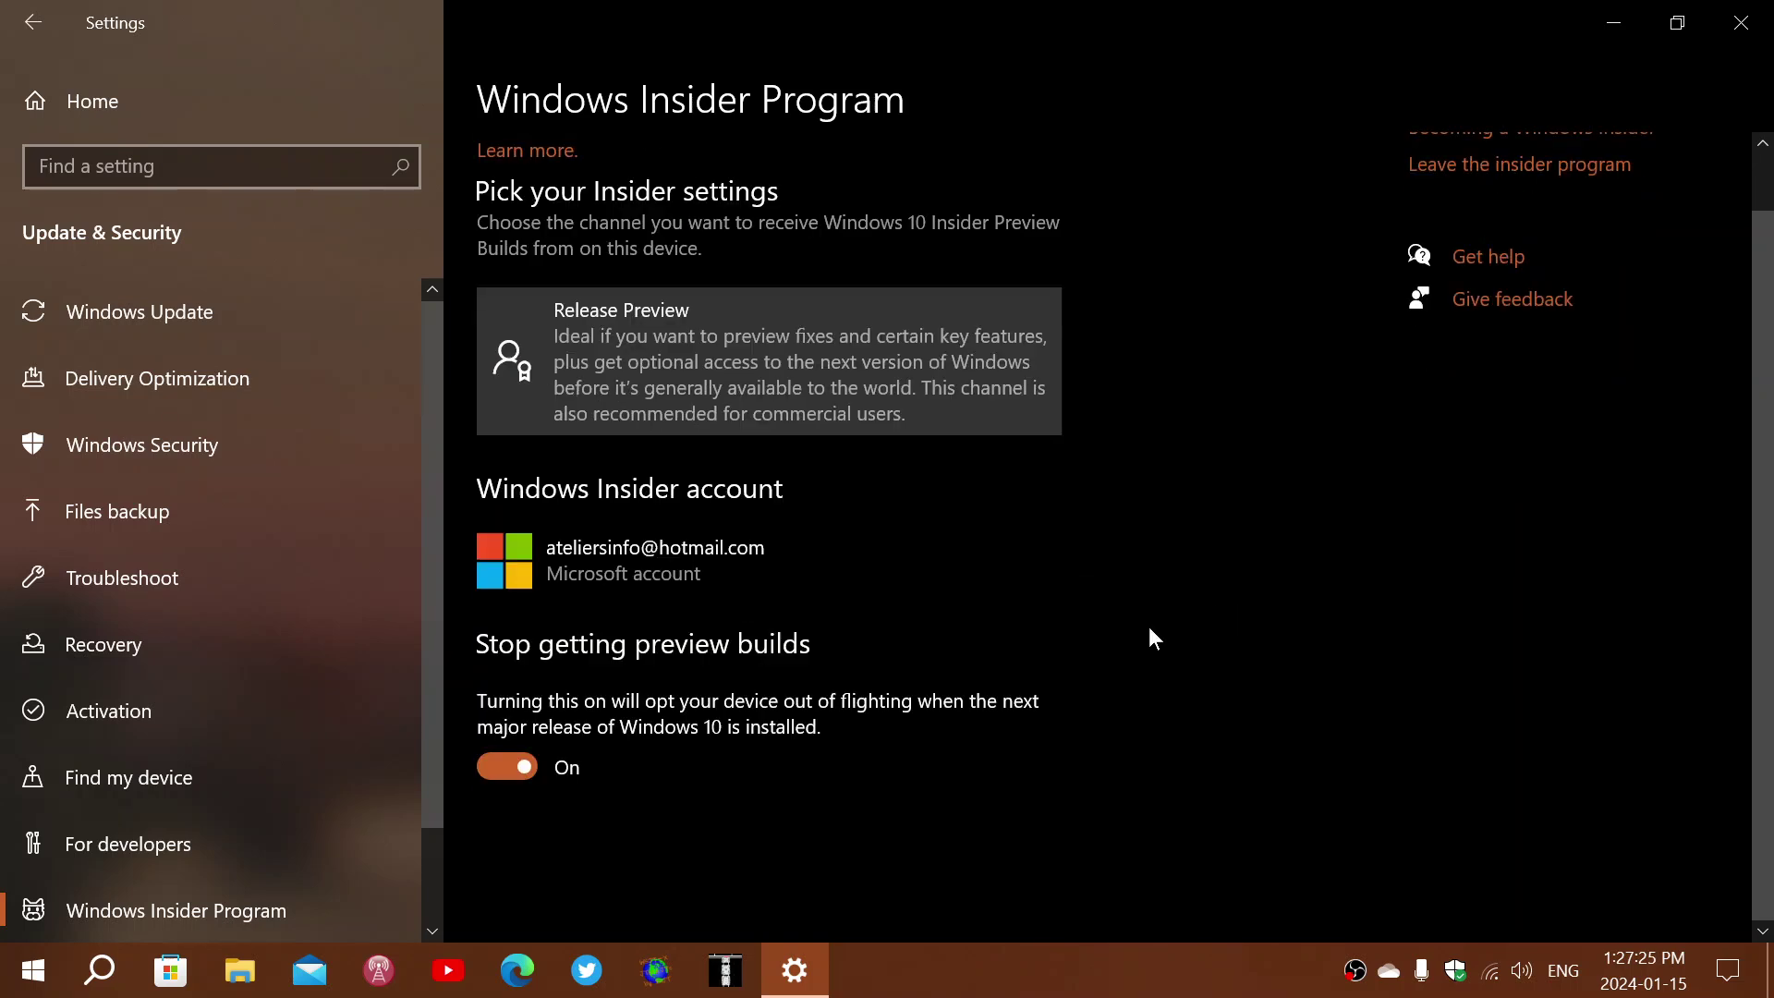
pyautogui.scroll(1, 1149, 627)
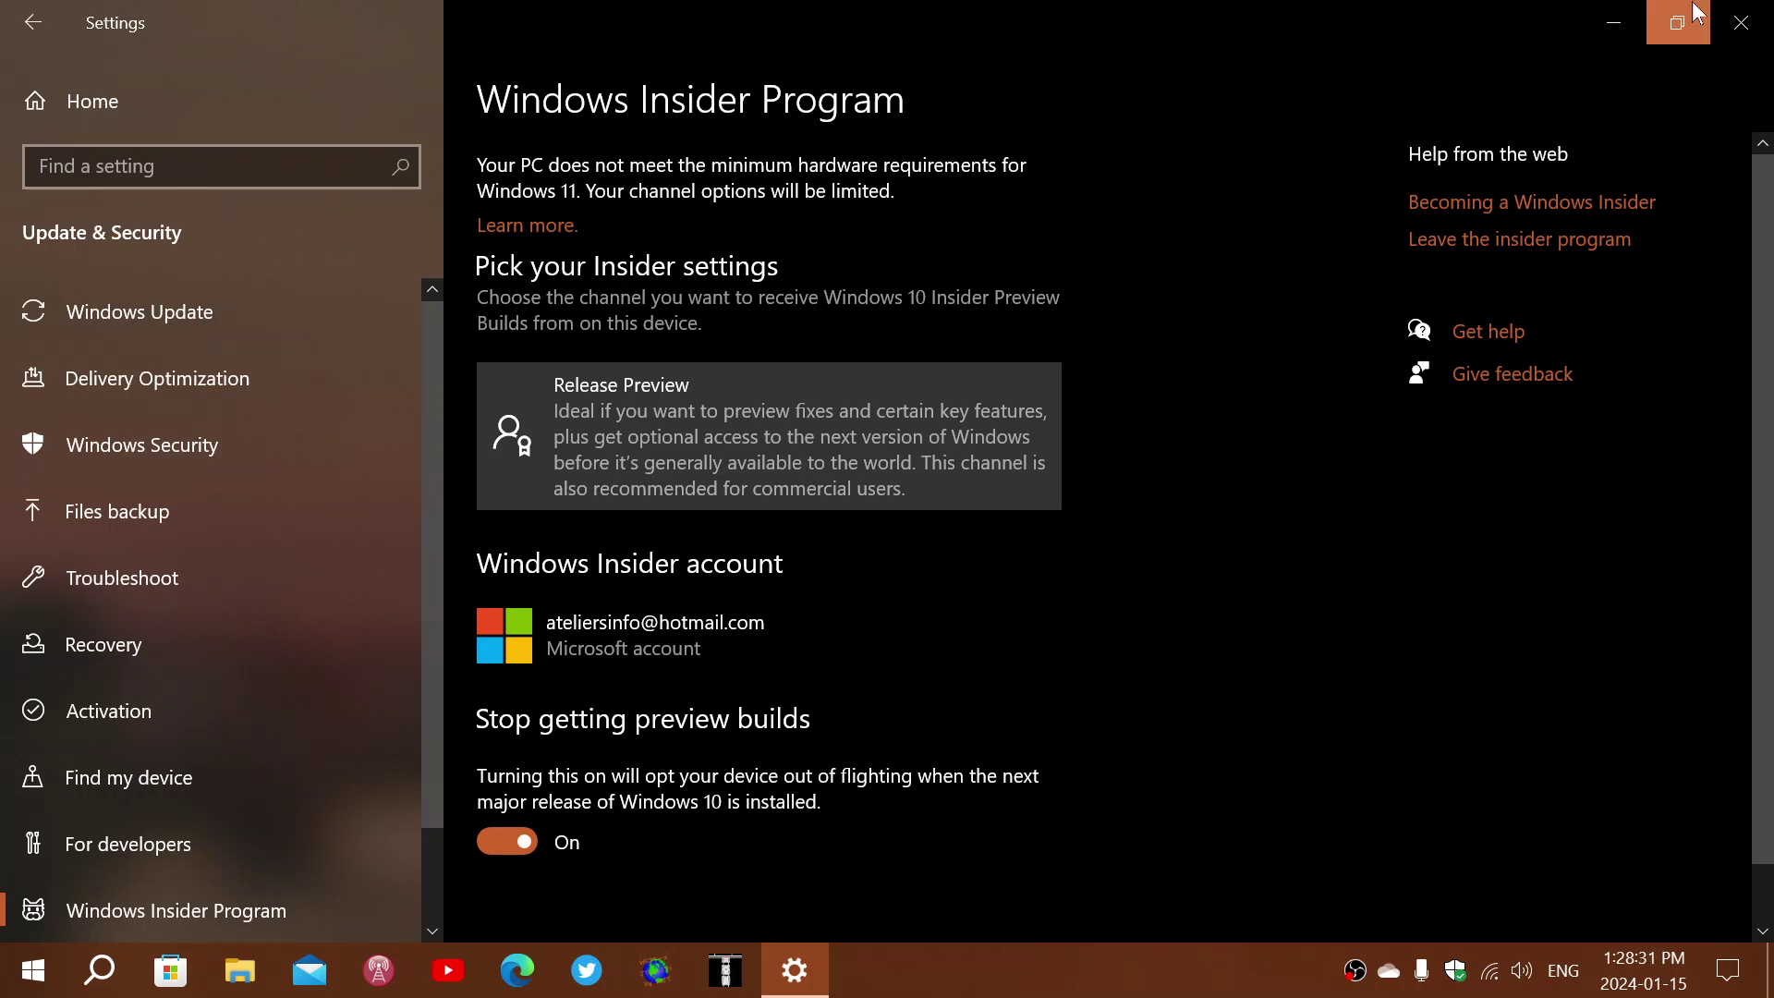
# Close the Settings window to return to the desktop.
pyautogui.click(1737, 28)
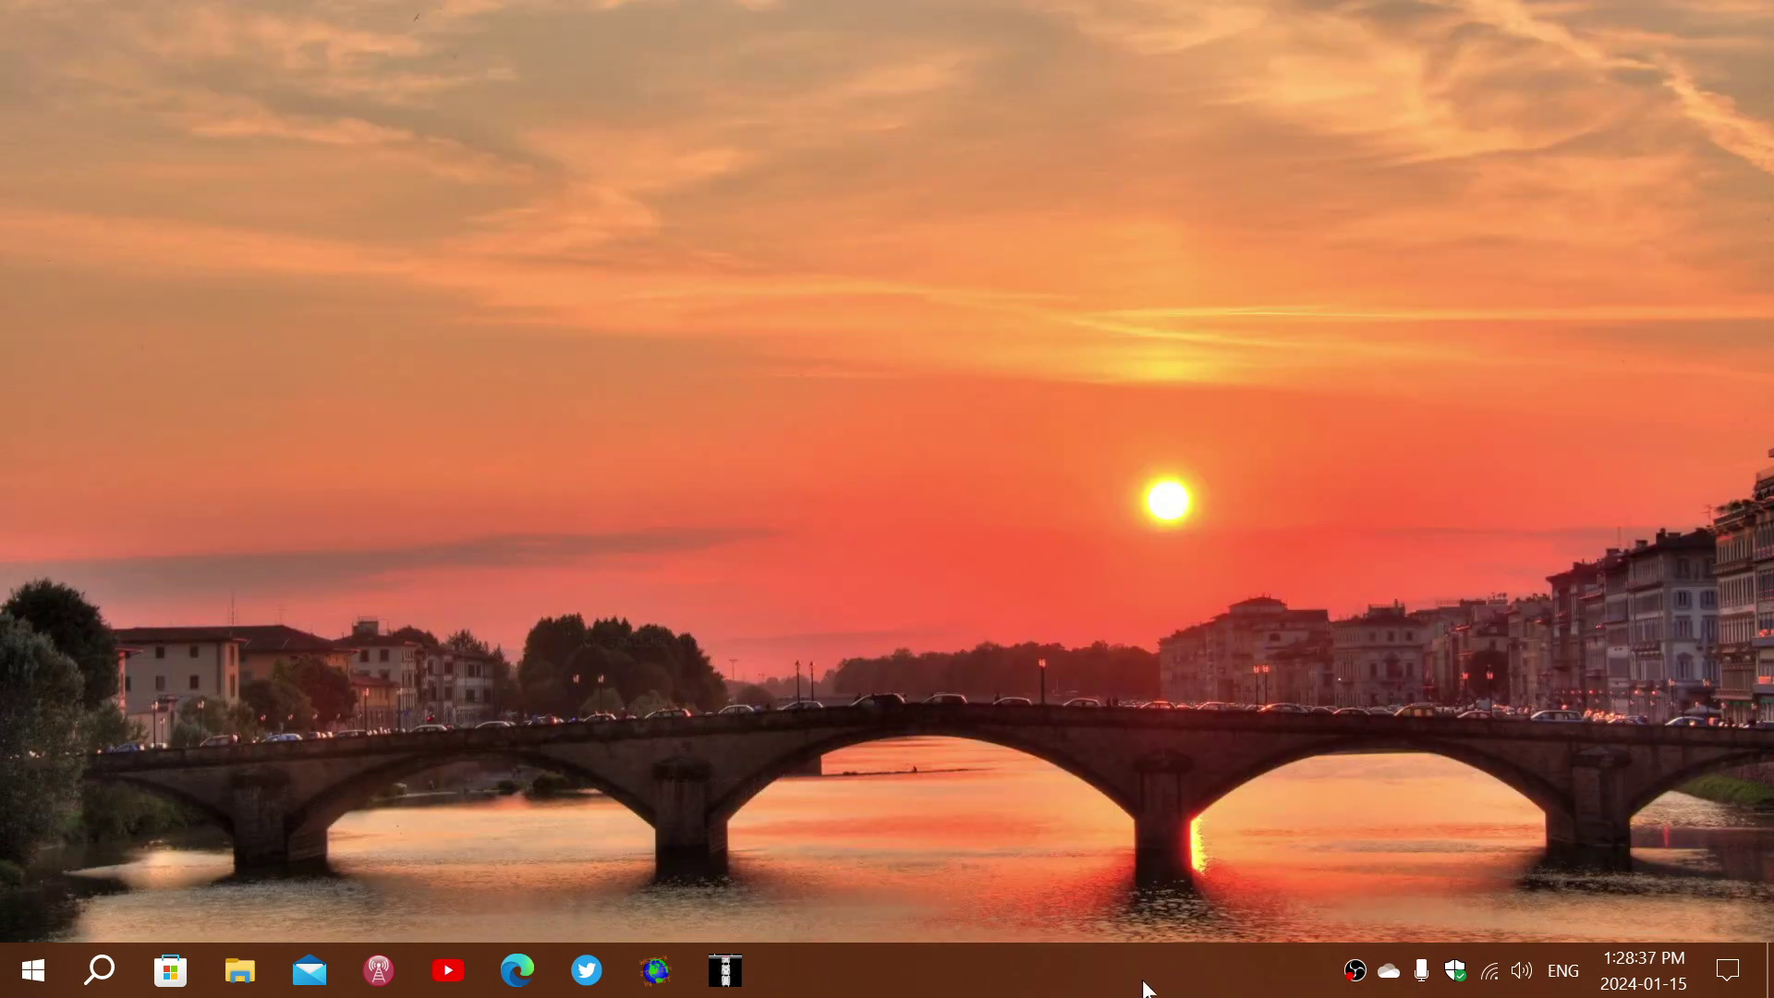